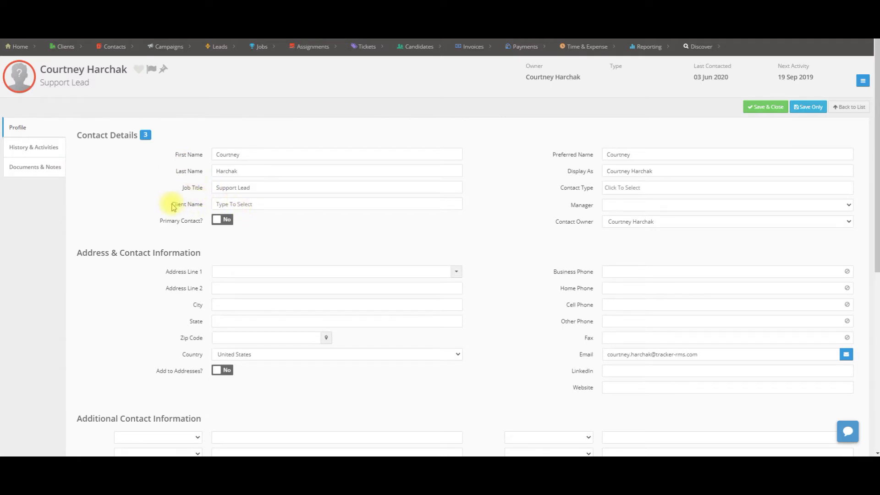
left_click(222, 204)
type("Tracker")
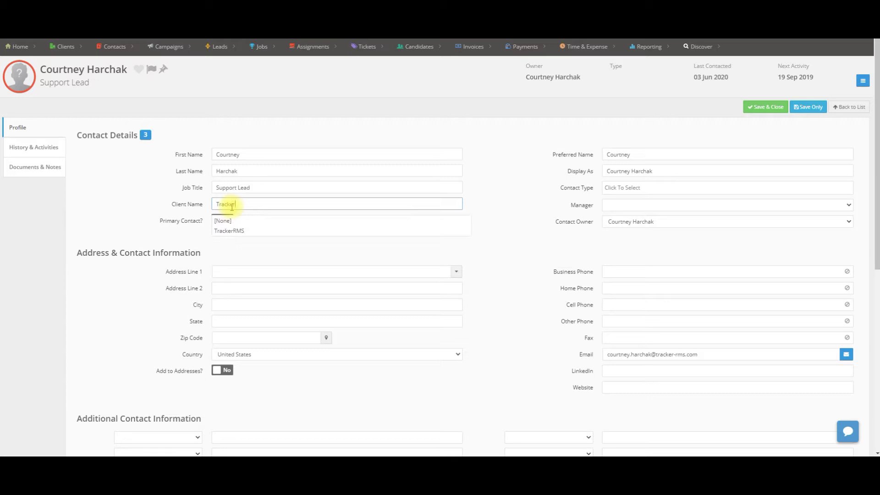
left_click(233, 231)
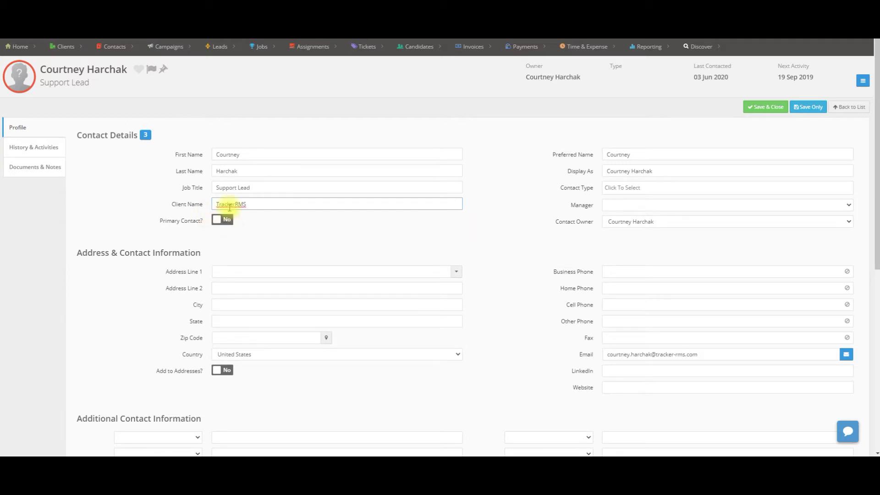
left_click(808, 107)
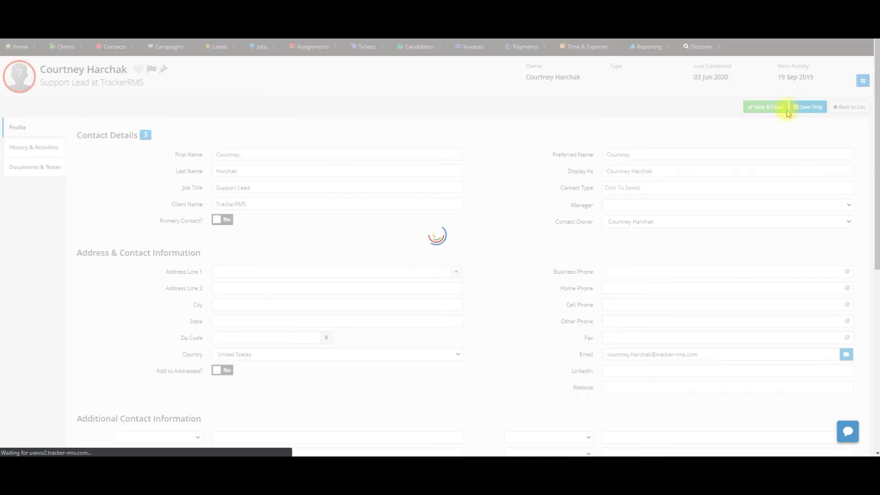